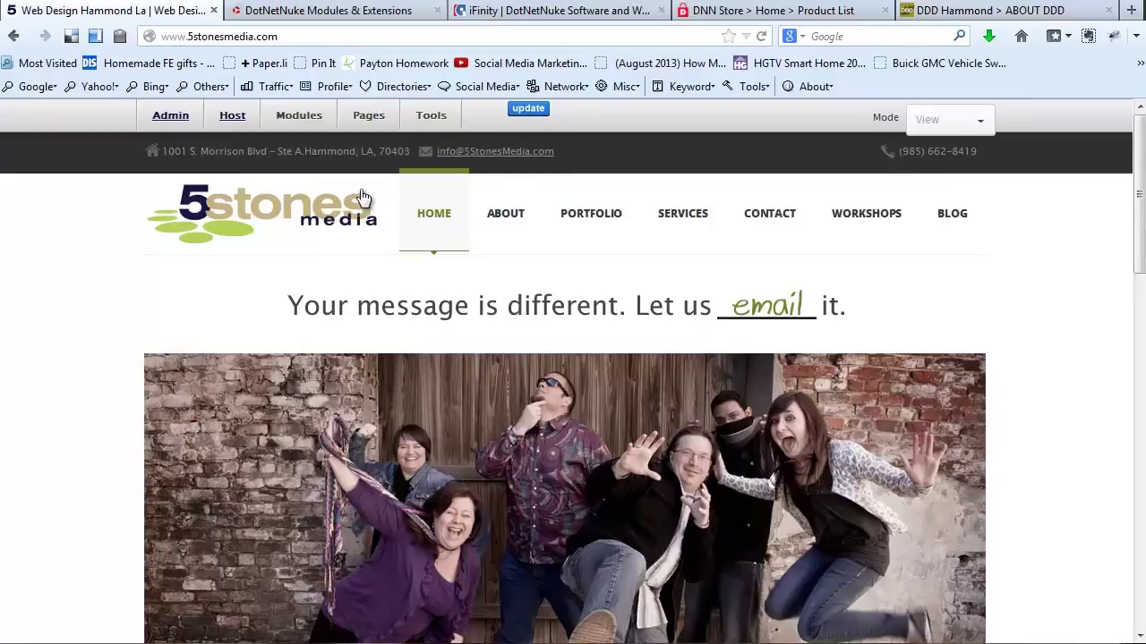
- Open the page settings of the Home page
mouse_move(376, 119)
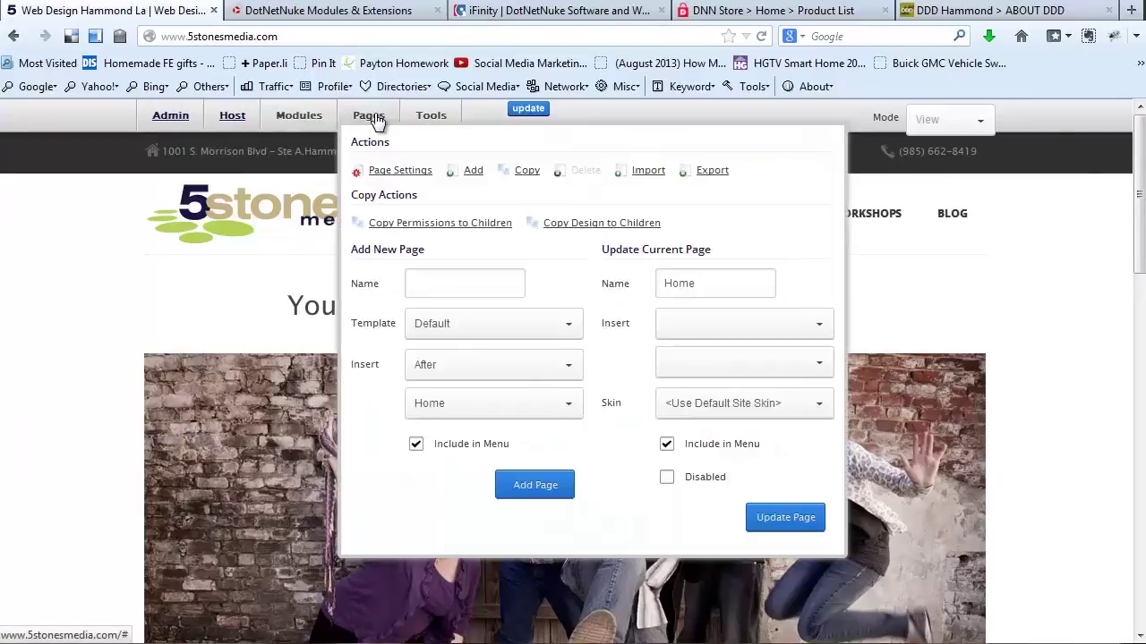
click(422, 175)
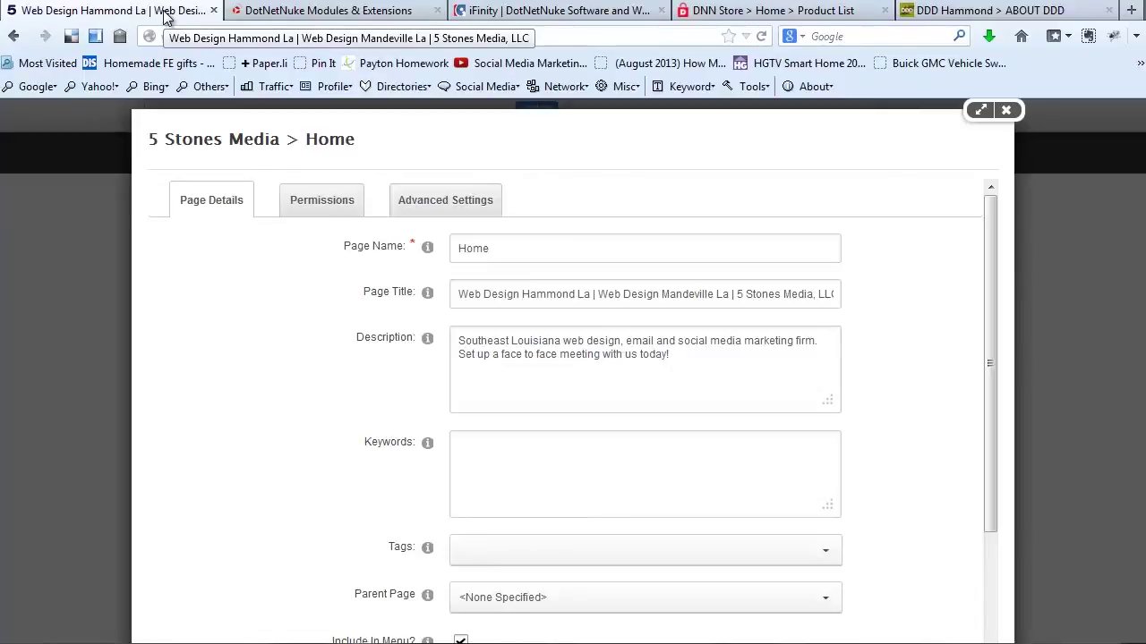
- Search Google for "web design hammond la" in a new browser tab and look over the results
click(1133, 11)
text(google.com/)
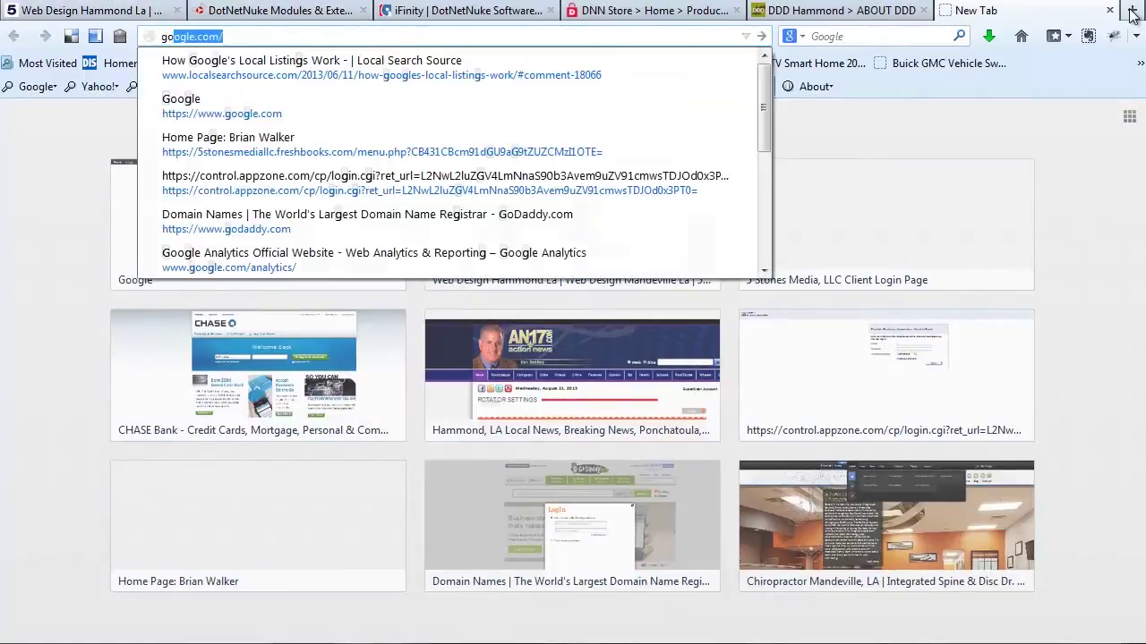
key(Return)
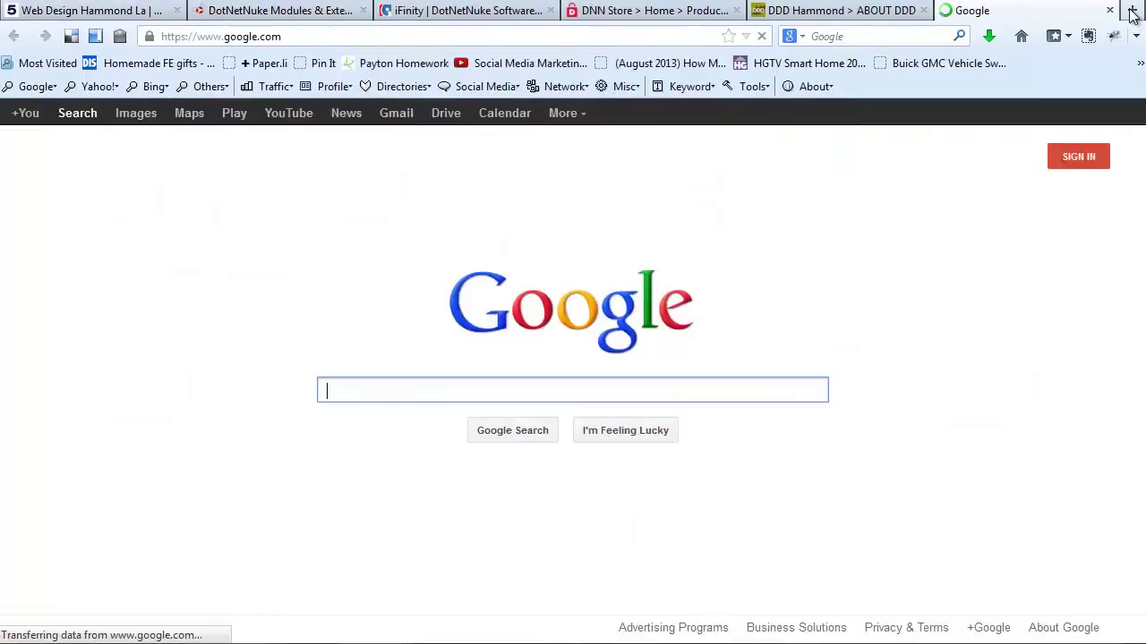
text(we)
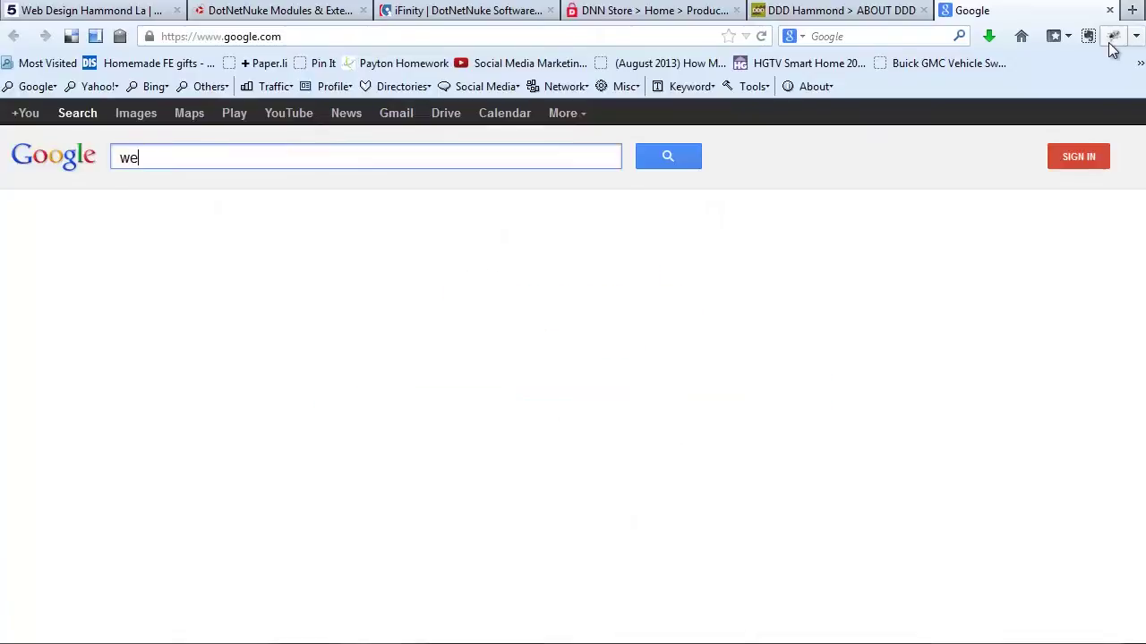
text(b desi)
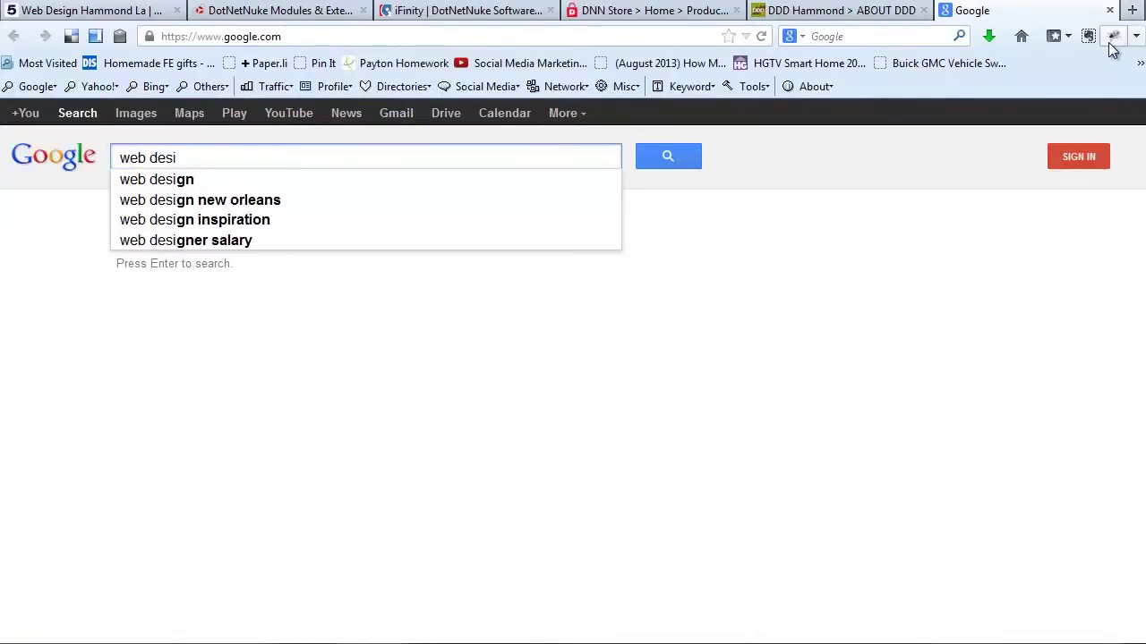
text(gn hammond la)
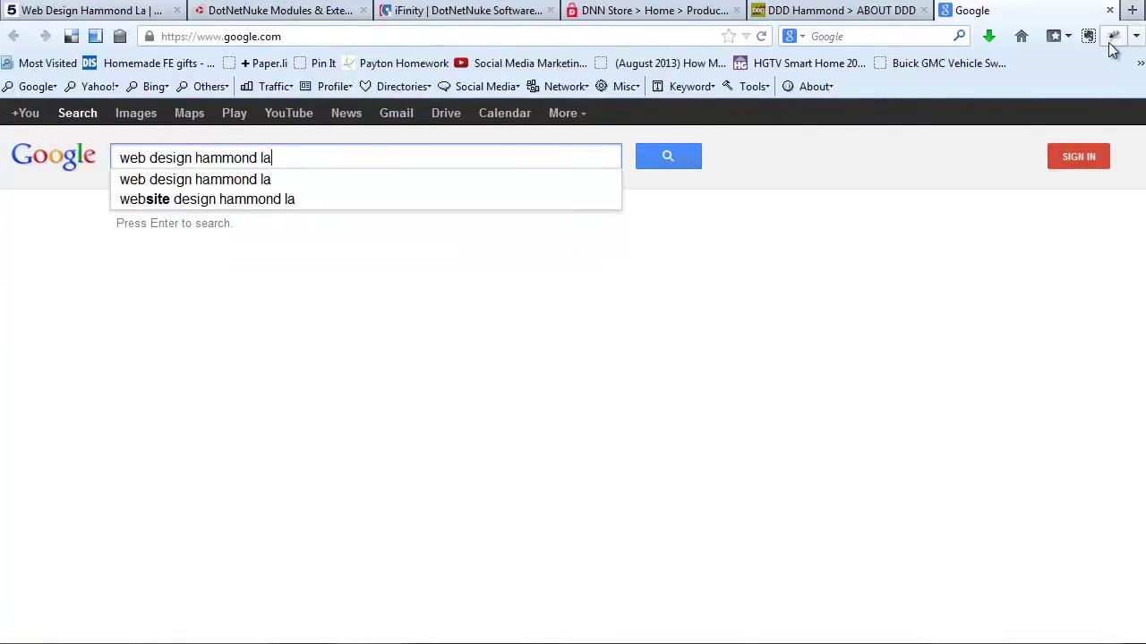
key(Return)
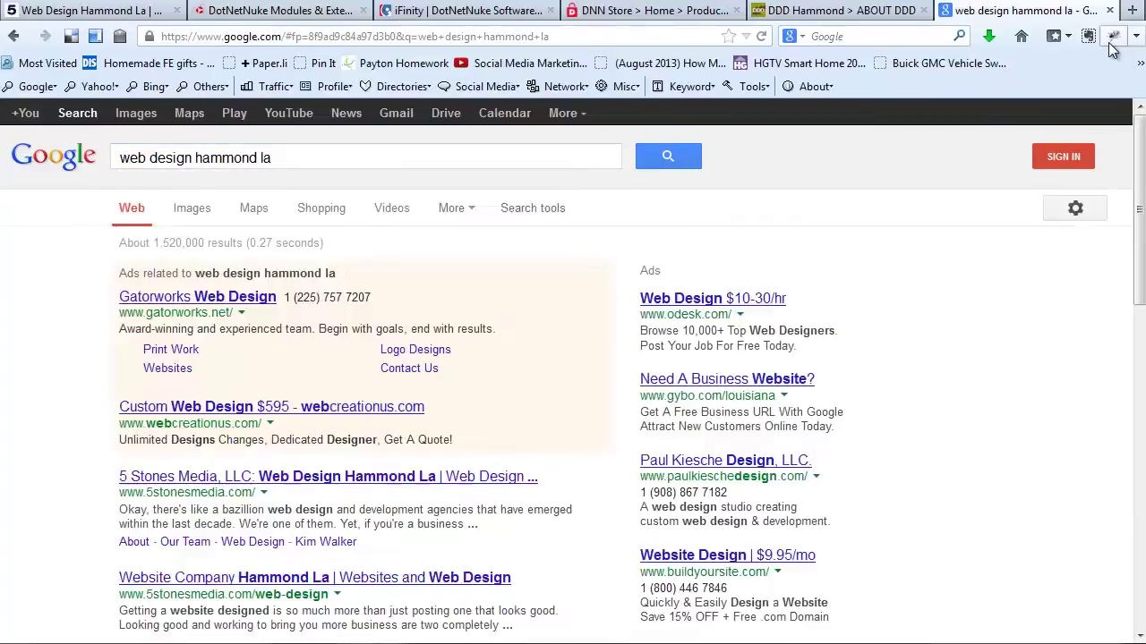
scroll(1002, 311, down, 3)
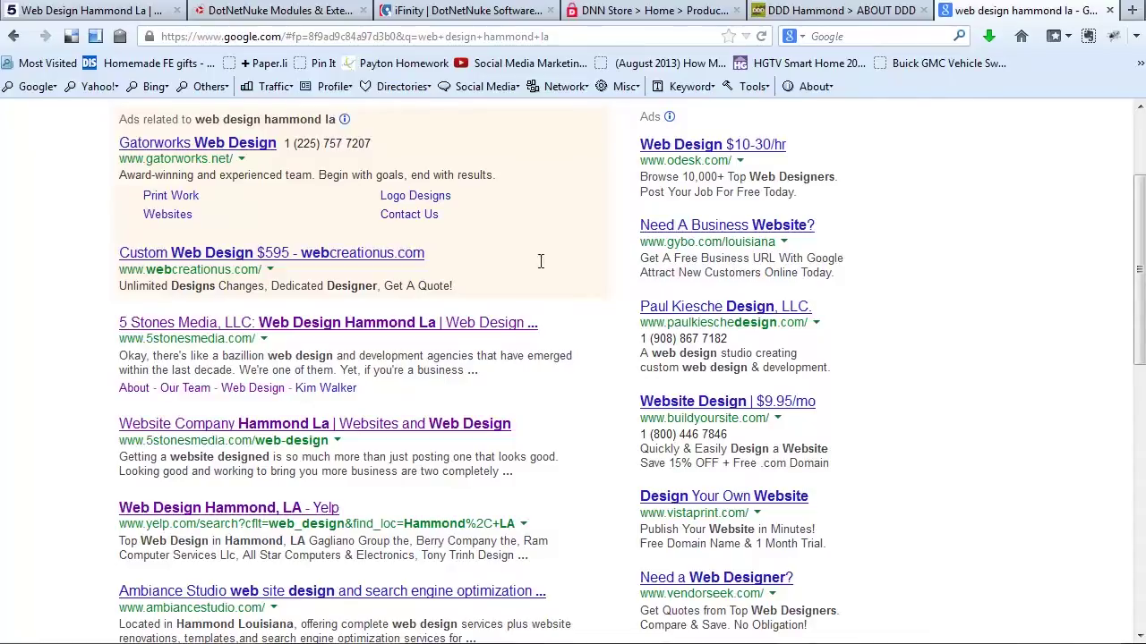
- Return to the Home page's settings, review the page details, and close them without saving
click(118, 15)
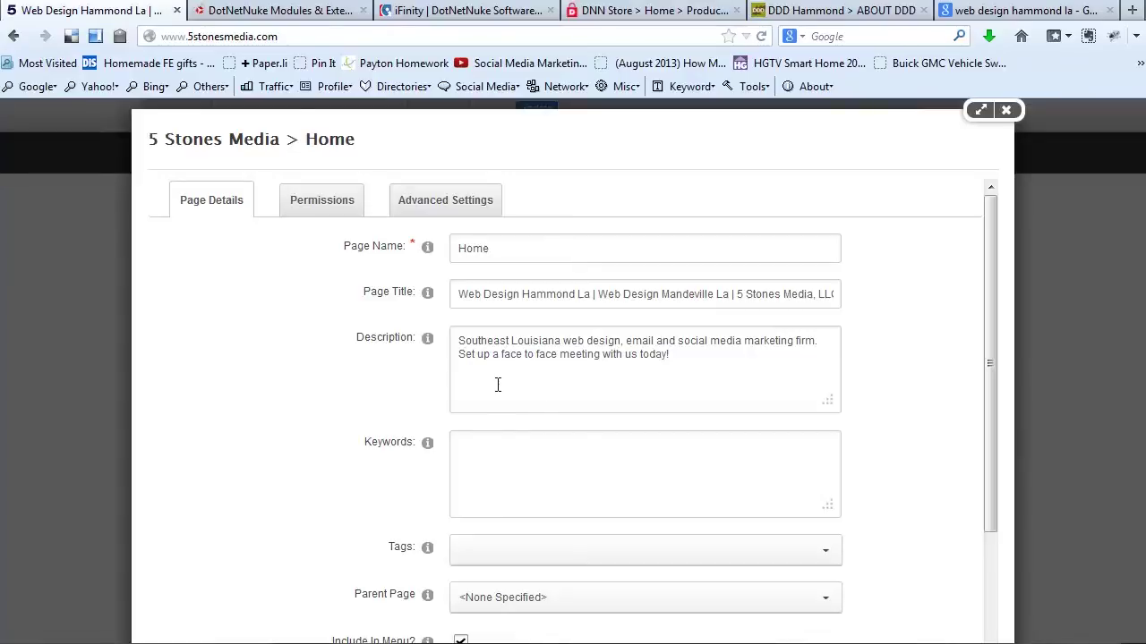
scroll(605, 416, down, 2)
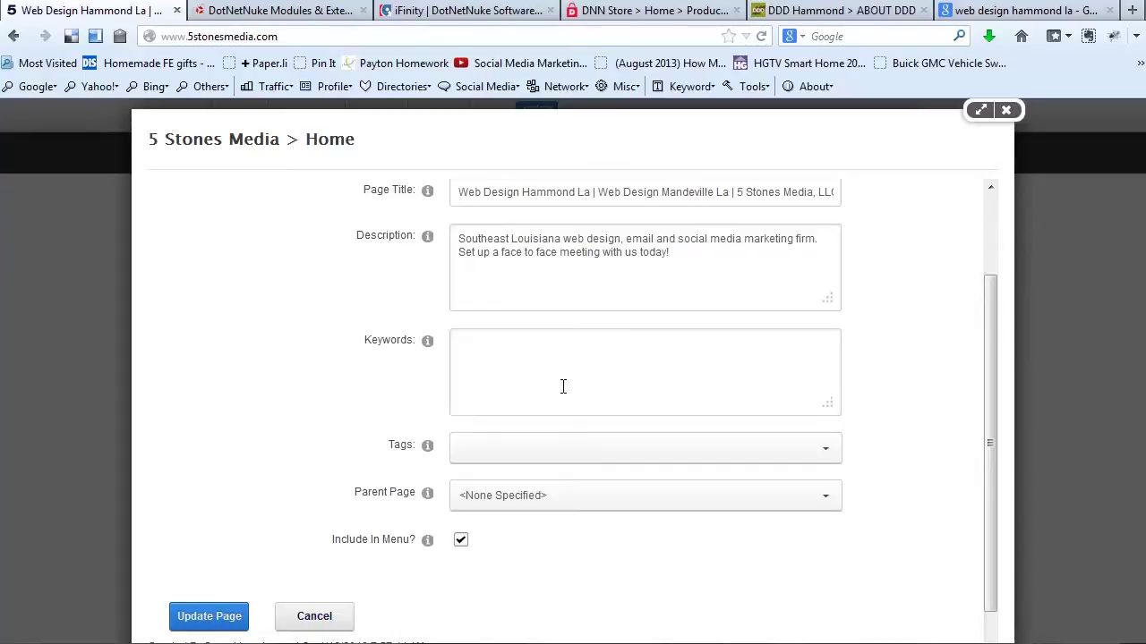
click(325, 624)
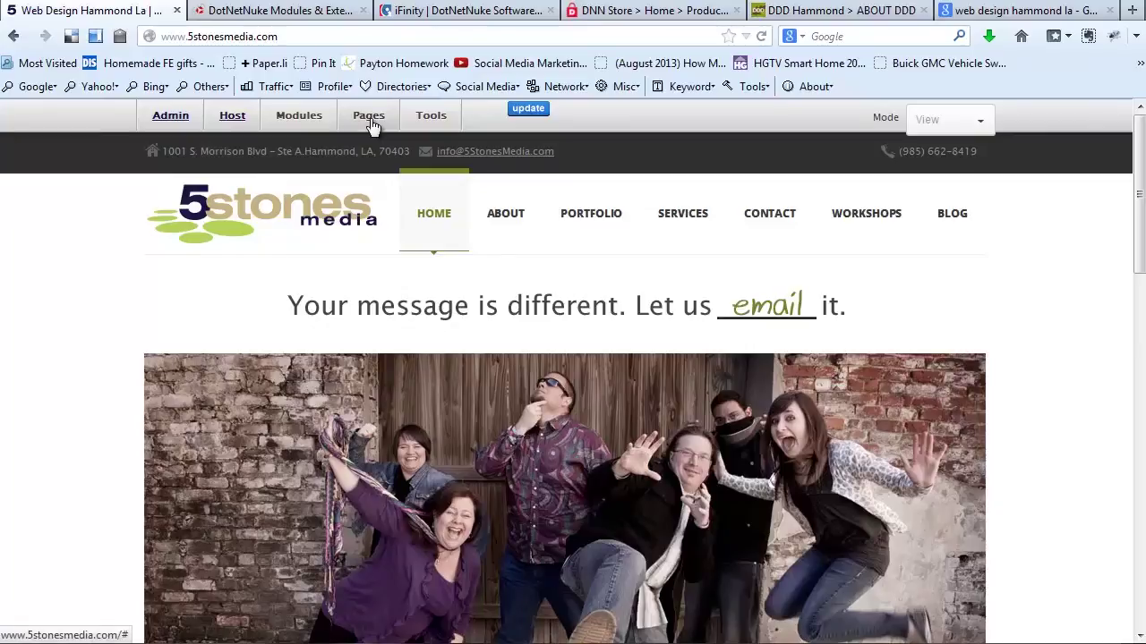
- Open the Home page's advanced settings and highlight the domain in the canonical link under Page Header Tags
mouse_move(372, 126)
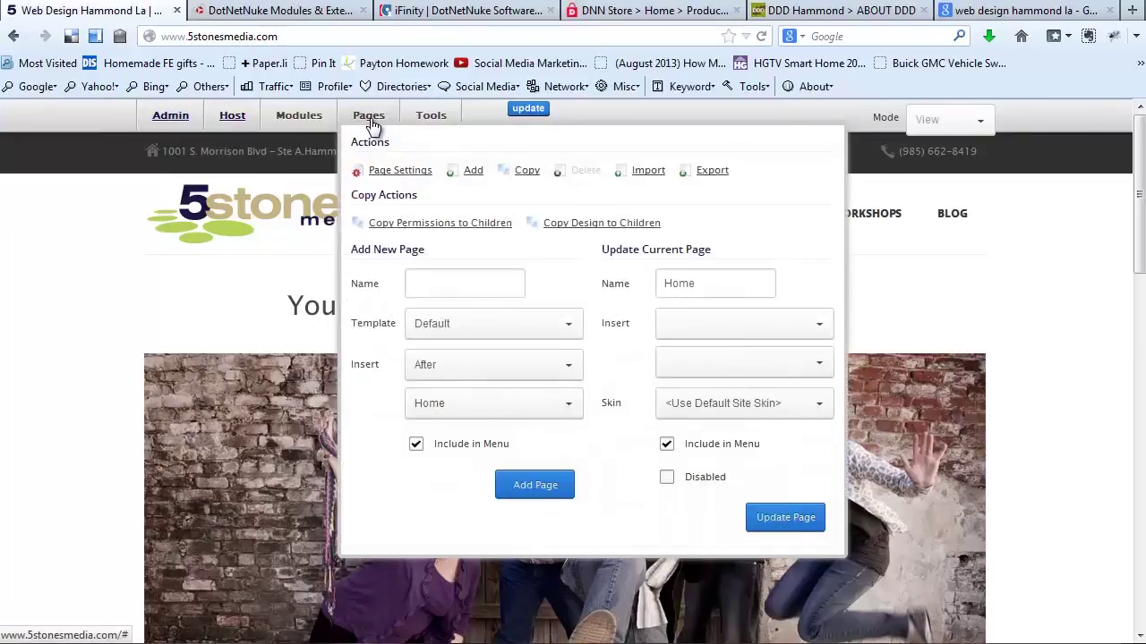
click(400, 178)
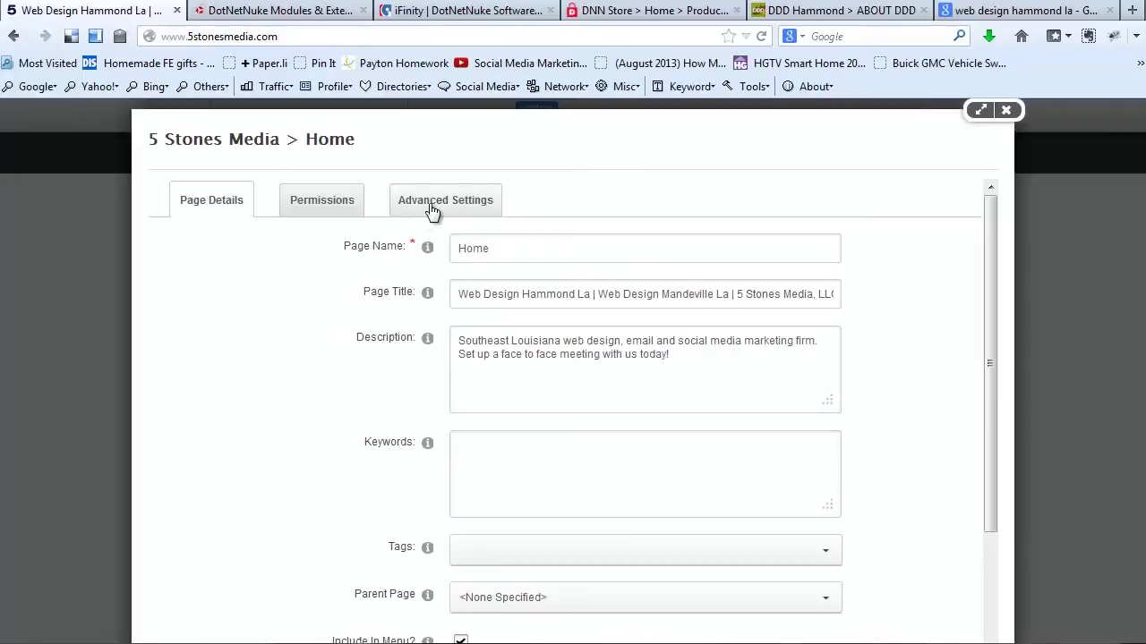
click(433, 211)
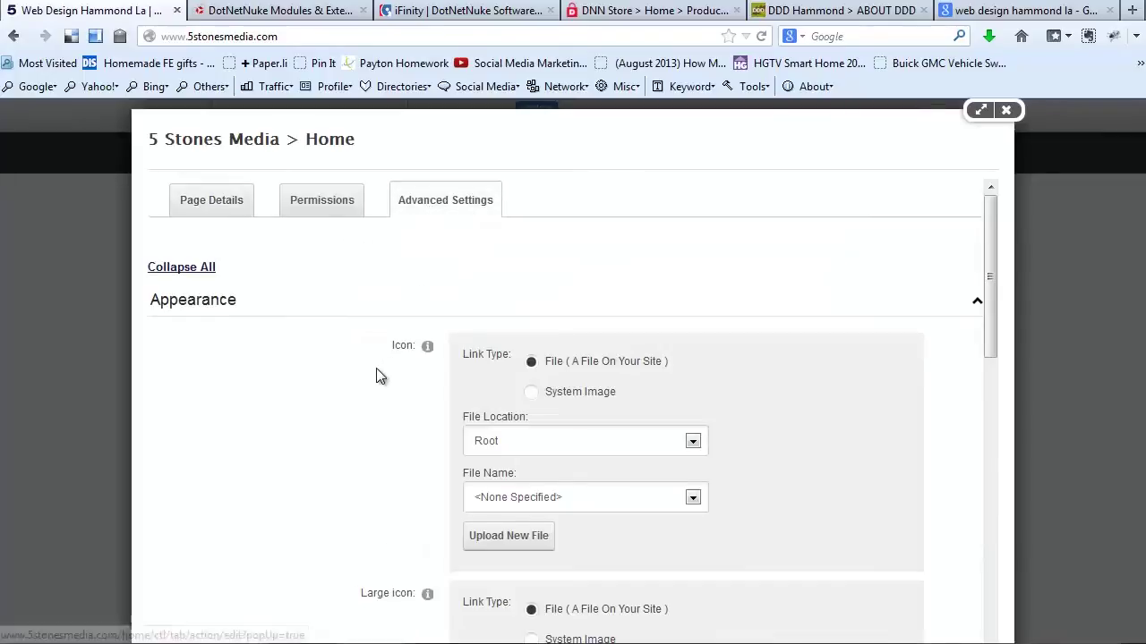
scroll(376, 368, down, 7)
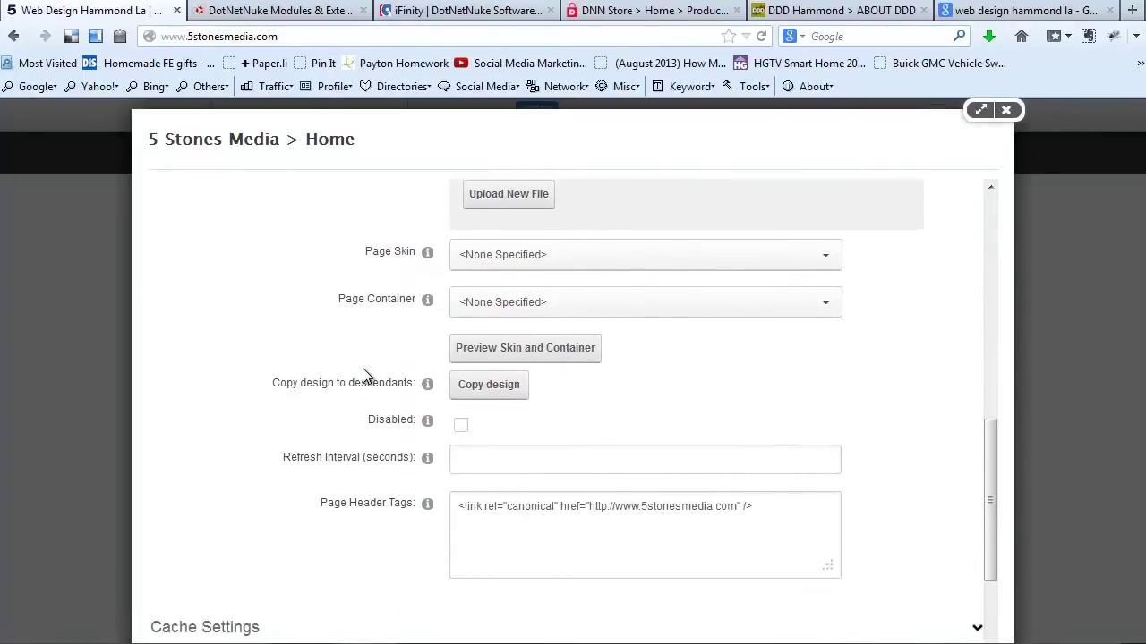
scroll(363, 376, down, 3)
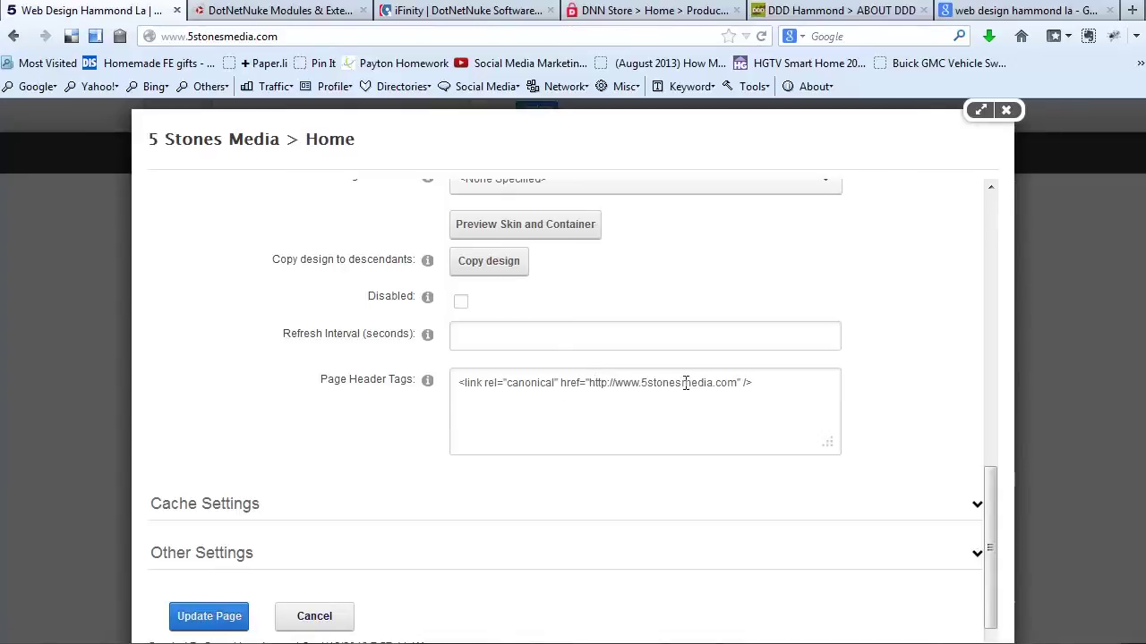
drag(734, 383, 615, 383)
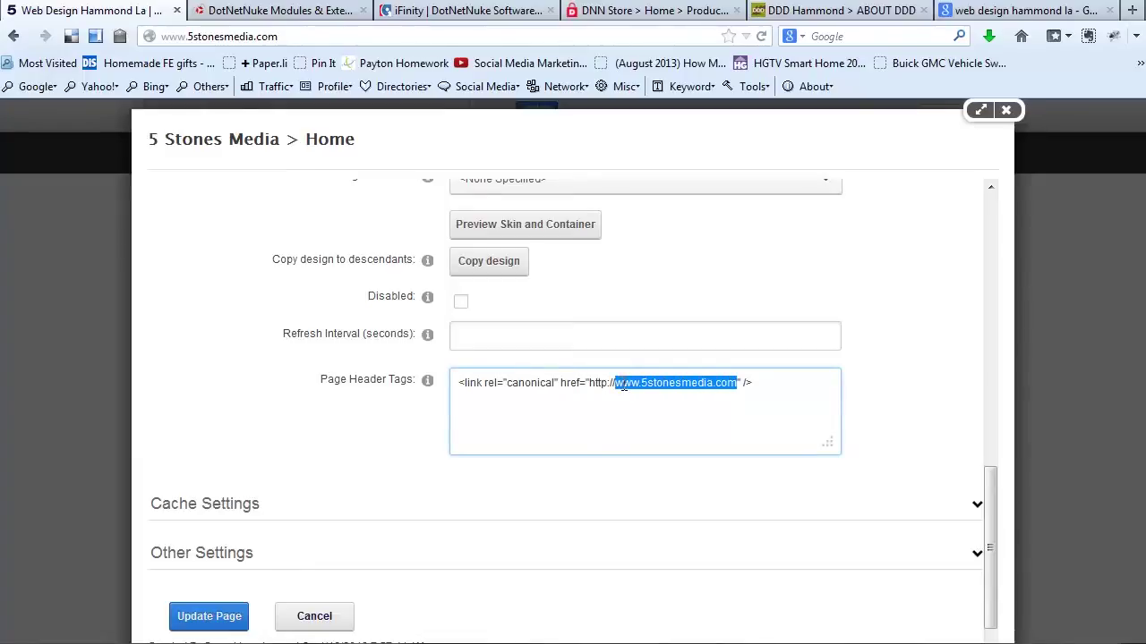
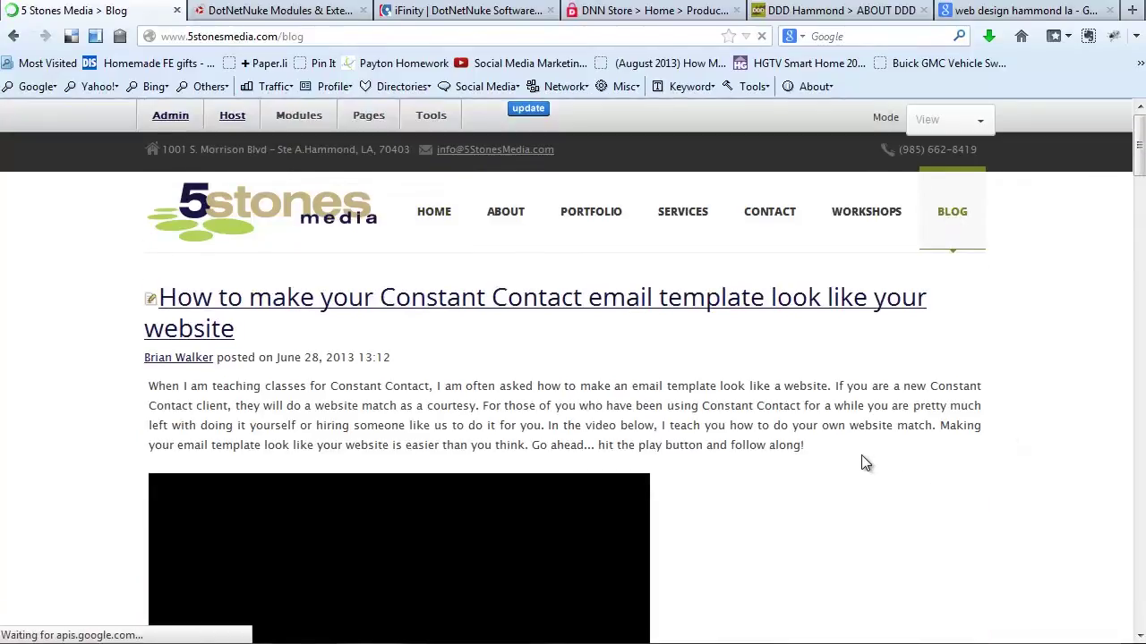
- Look through the article titles and excerpts on the Blog page
scroll(866, 463, down, 3)
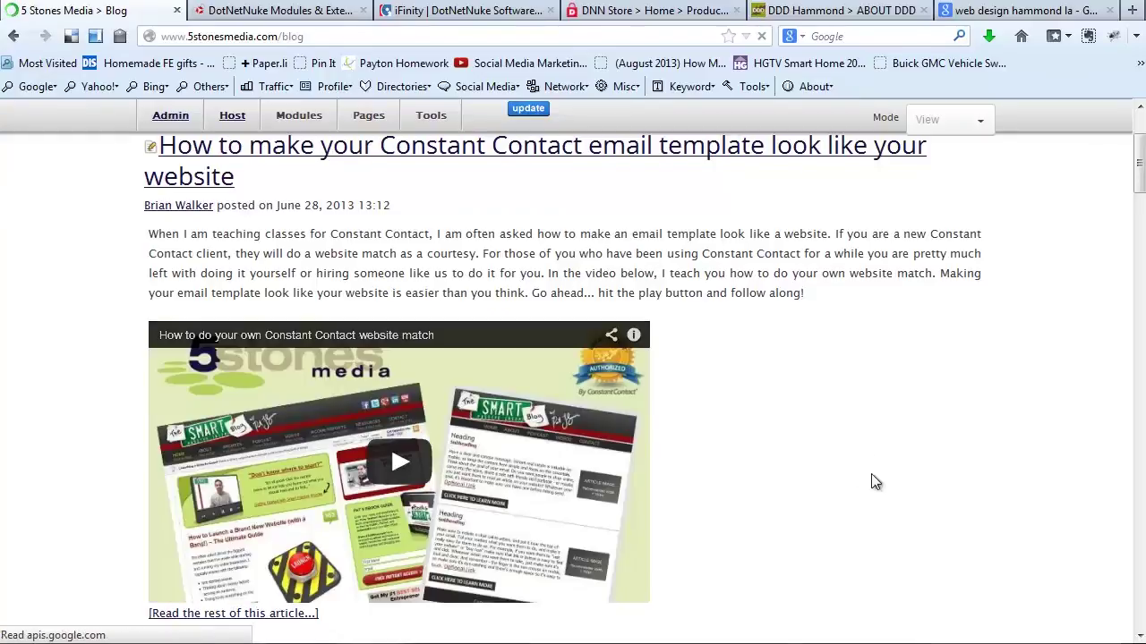
scroll(826, 420, down, 4)
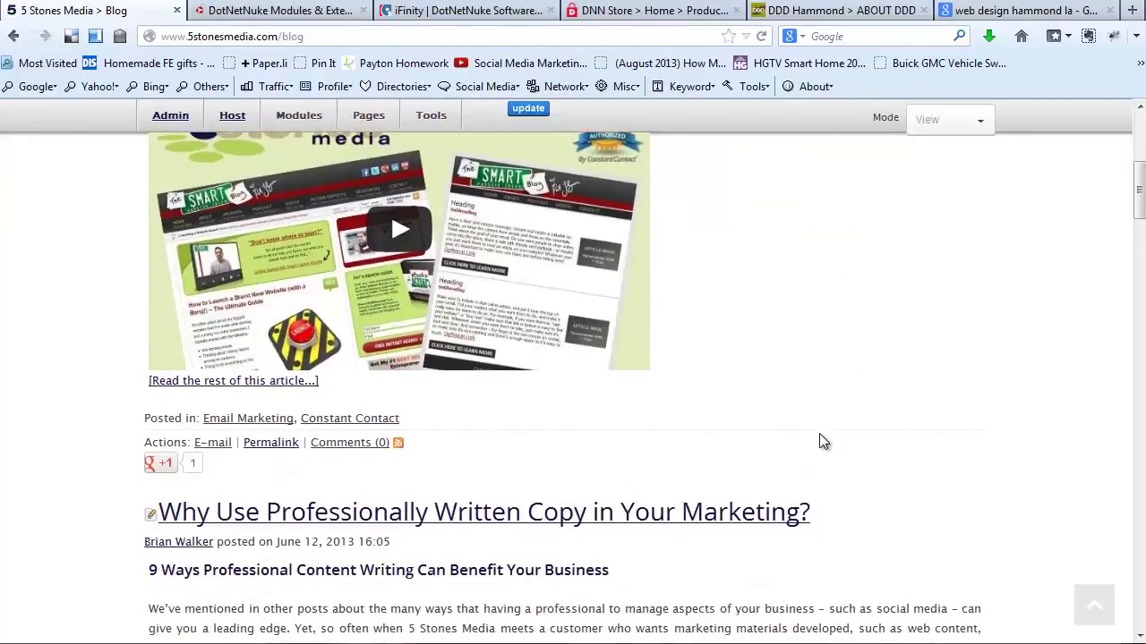
scroll(819, 433, up, 5)
scroll(827, 452, up, 3)
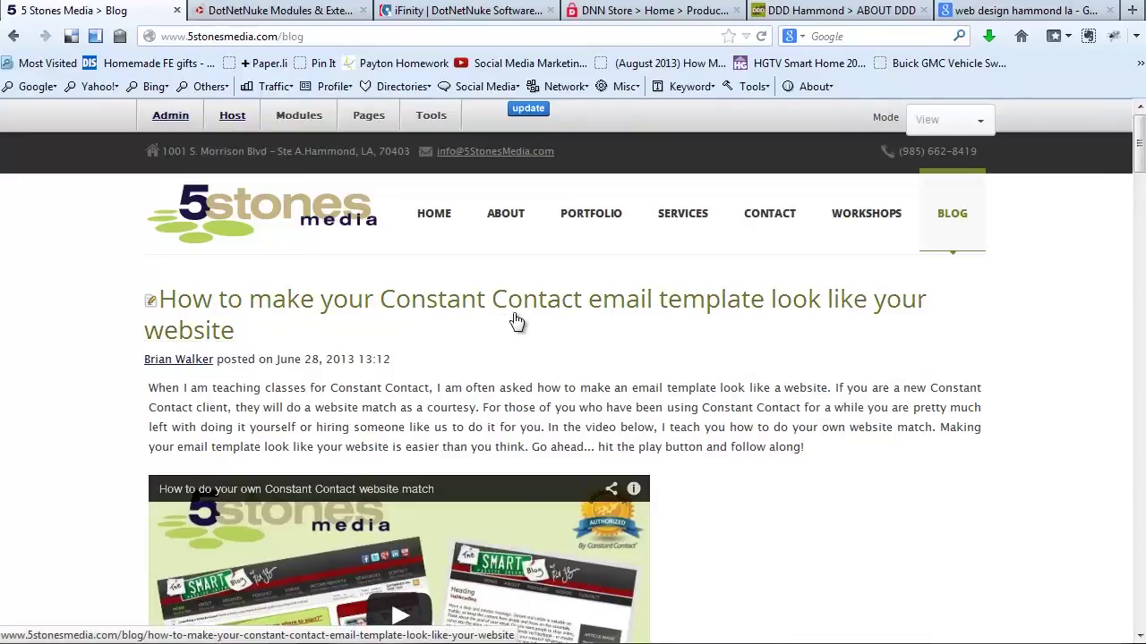
scroll(698, 417, down, 5)
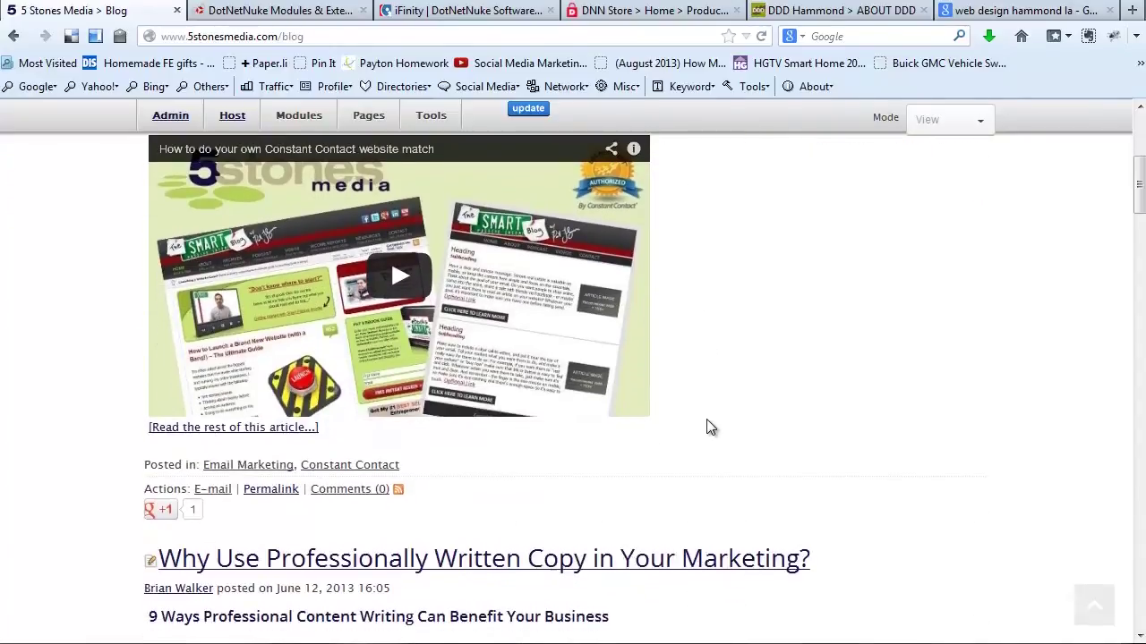
scroll(706, 427, down, 10)
scroll(674, 374, down, 5)
scroll(627, 340, up, 4)
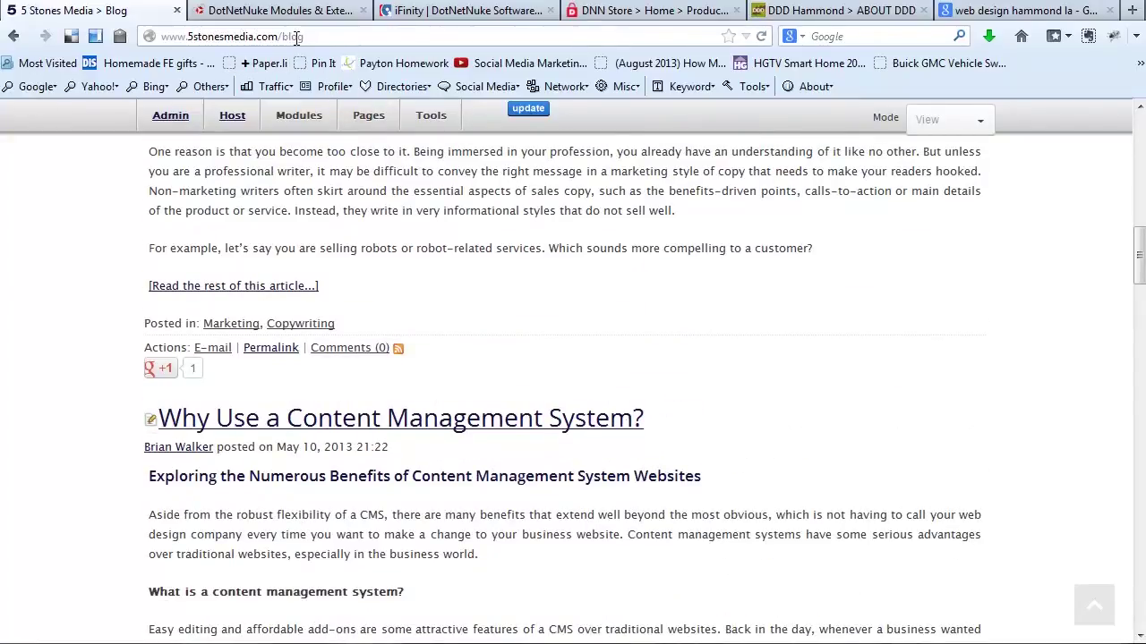
scroll(574, 348, up, 3)
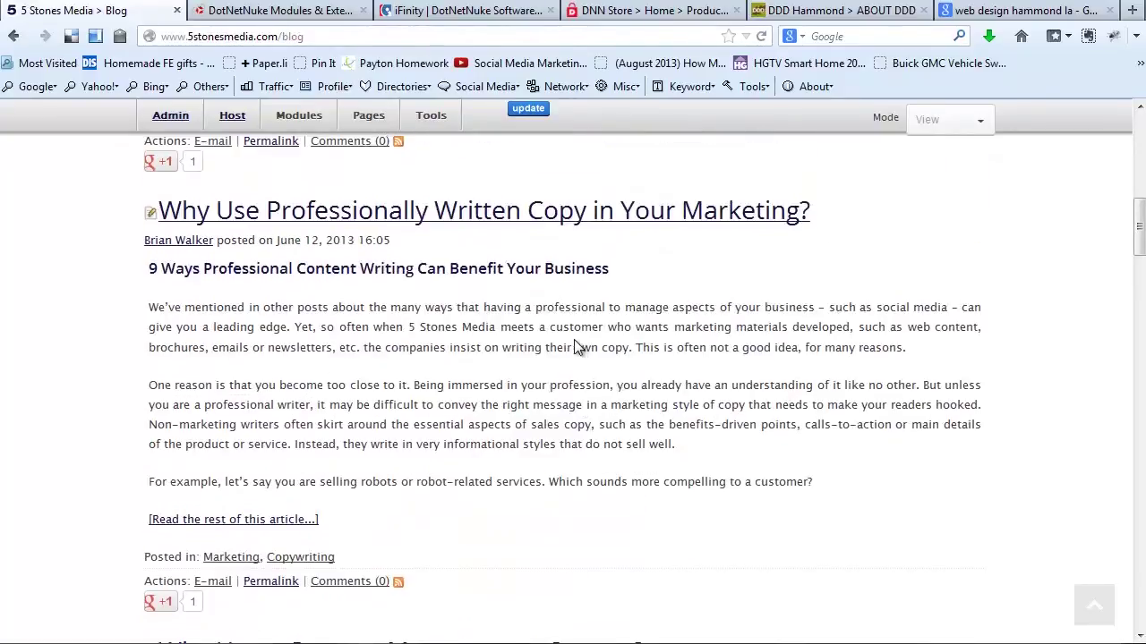
scroll(478, 230, up, 5)
scroll(487, 273, up, 5)
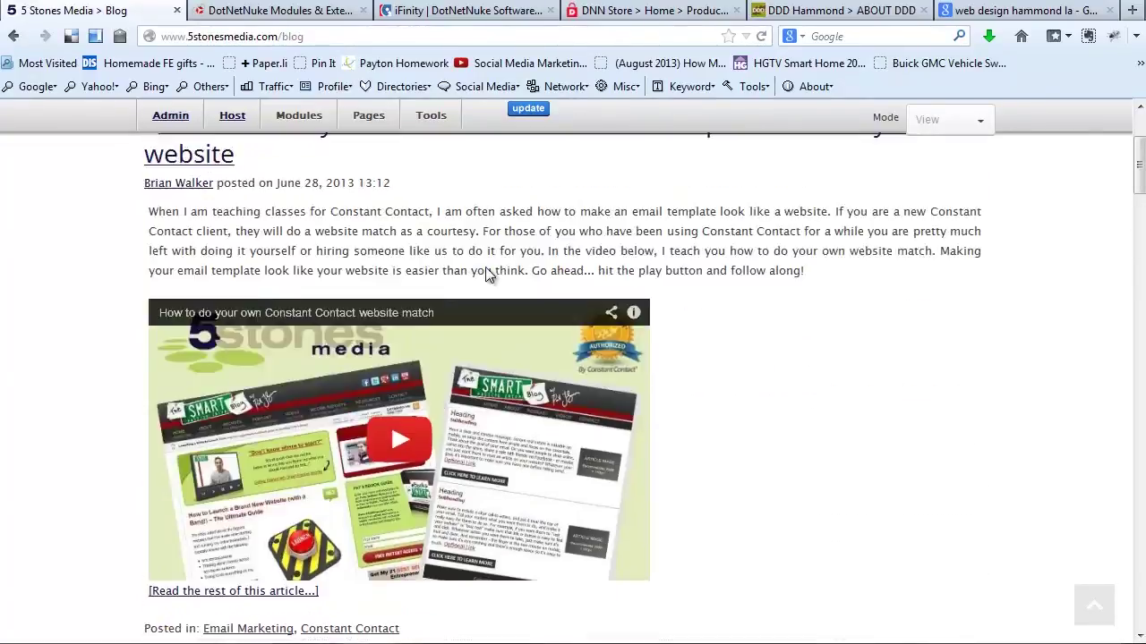
- View the full article on making a Constant Contact email template look like your website, and return to the blog's article list
click(458, 278)
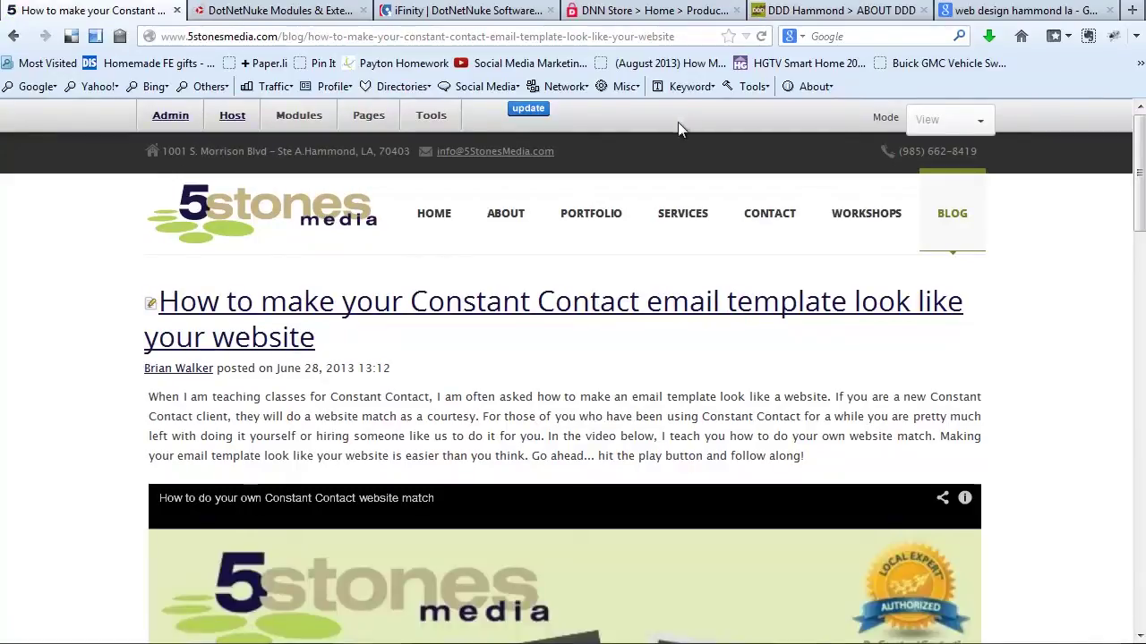
mouse_move(616, 220)
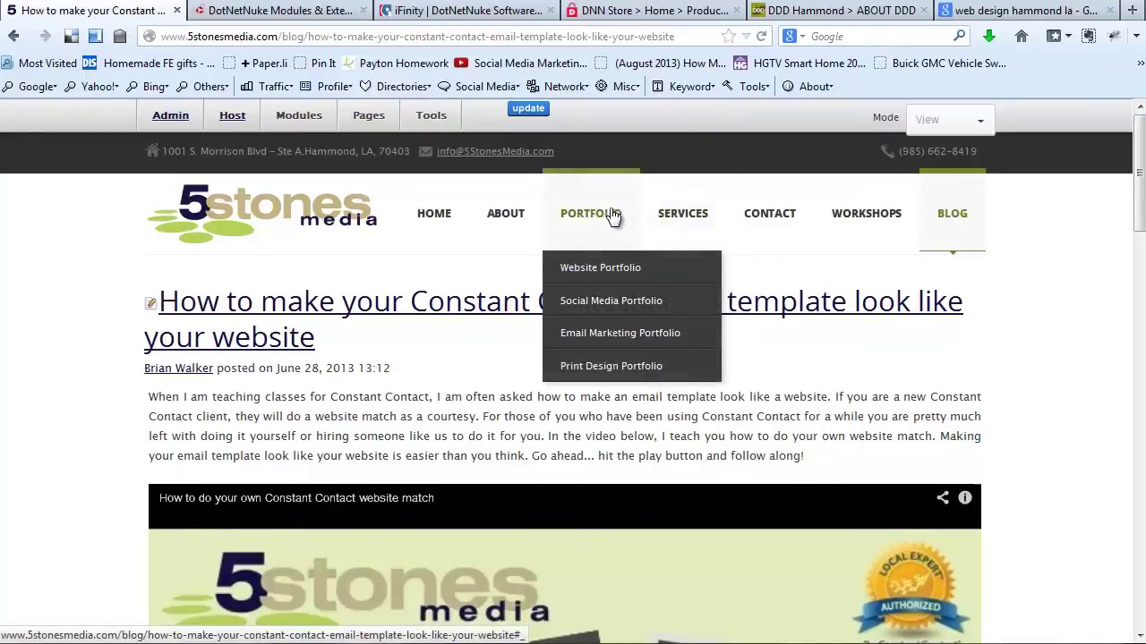
click(952, 215)
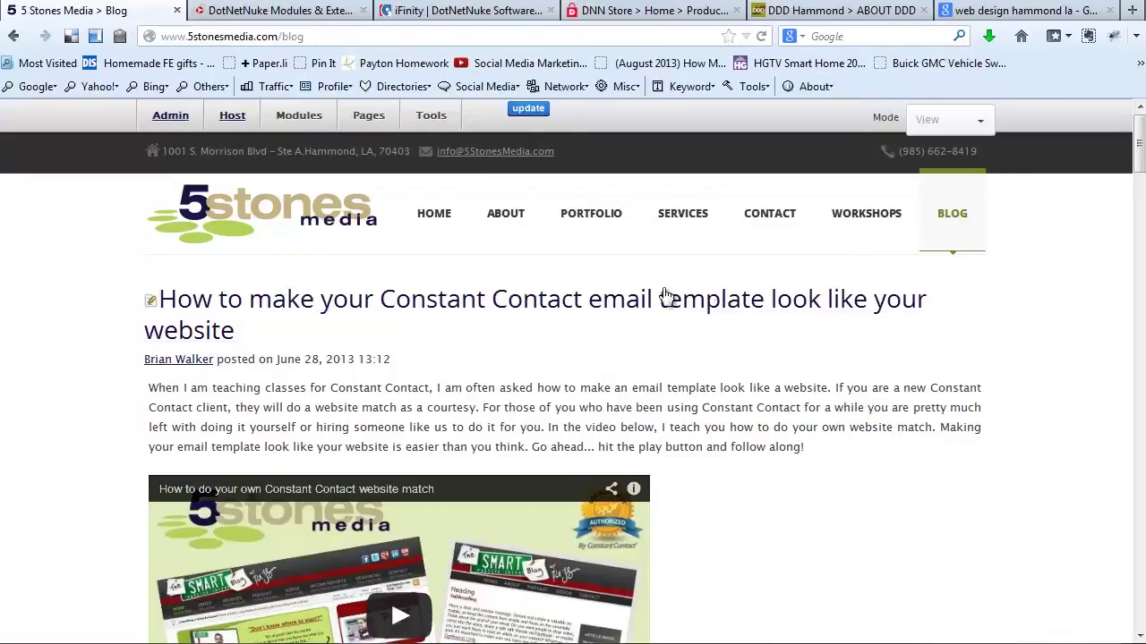
- Review the events calendar on the Workshops page and return to the Home page
mouse_move(494, 219)
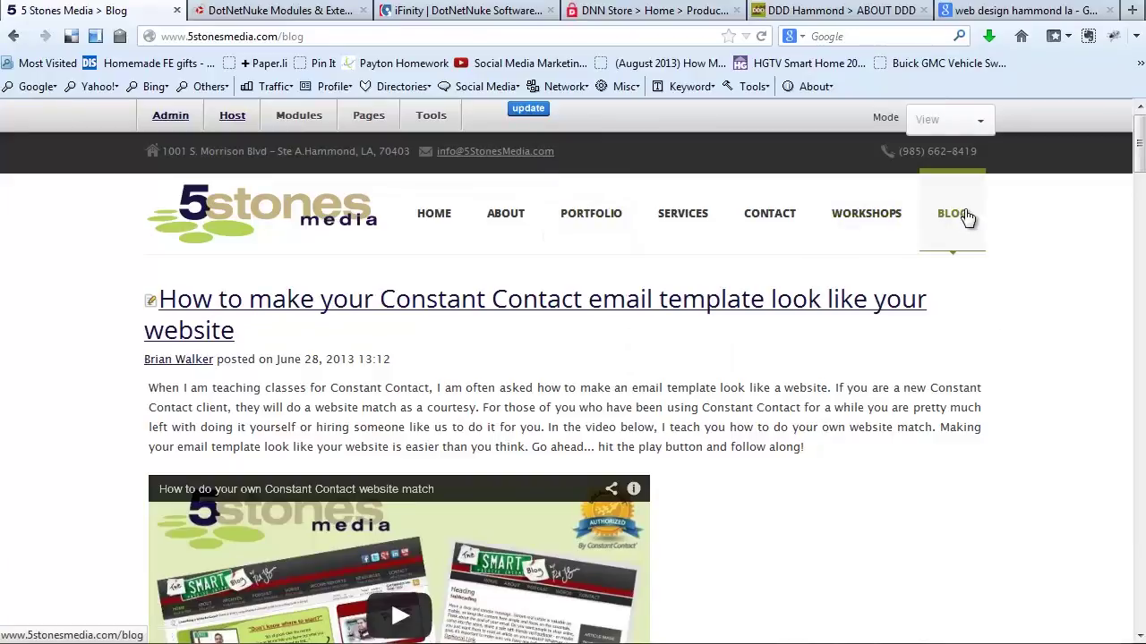
mouse_move(870, 224)
click(870, 224)
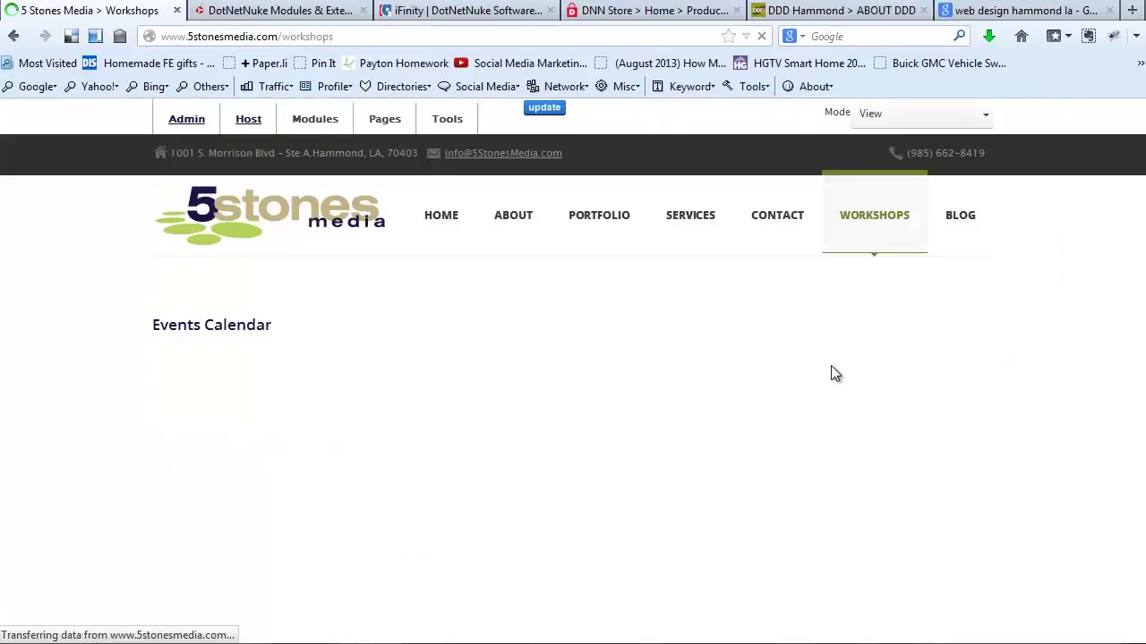
scroll(809, 371, down, 5)
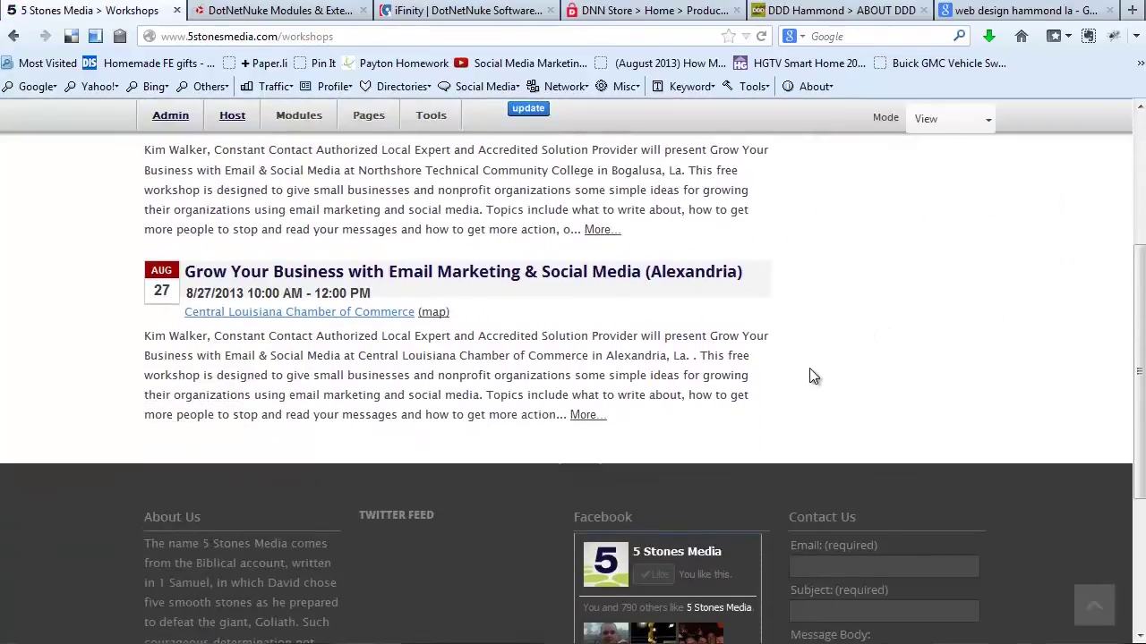
scroll(796, 372, up, 3)
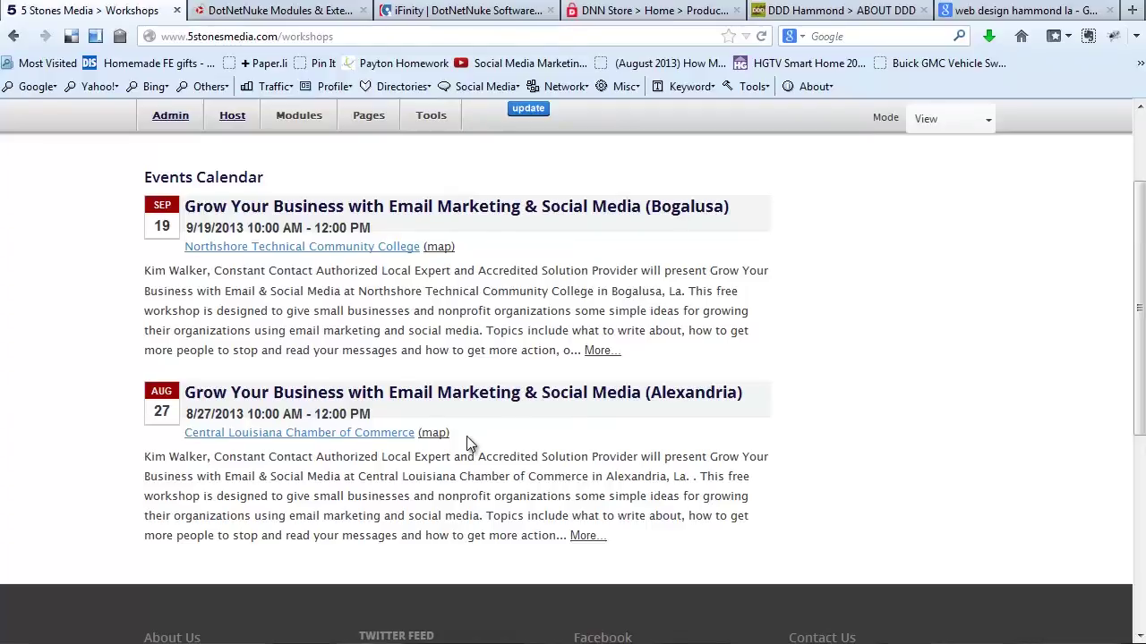
scroll(881, 356, up, 2)
scroll(886, 357, up, 1)
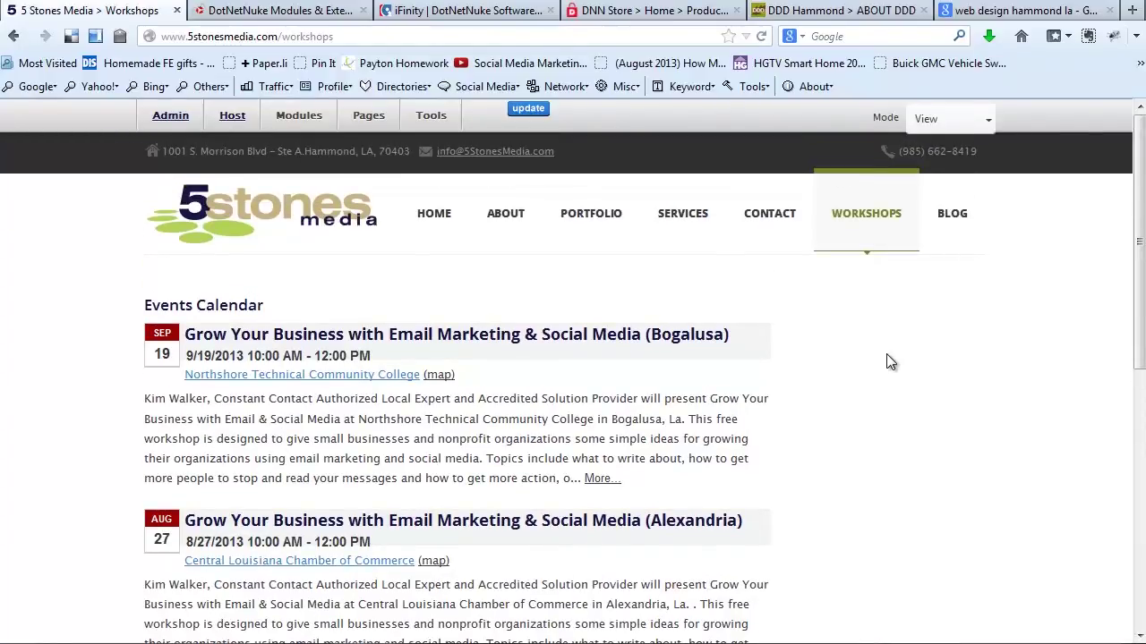
click(431, 220)
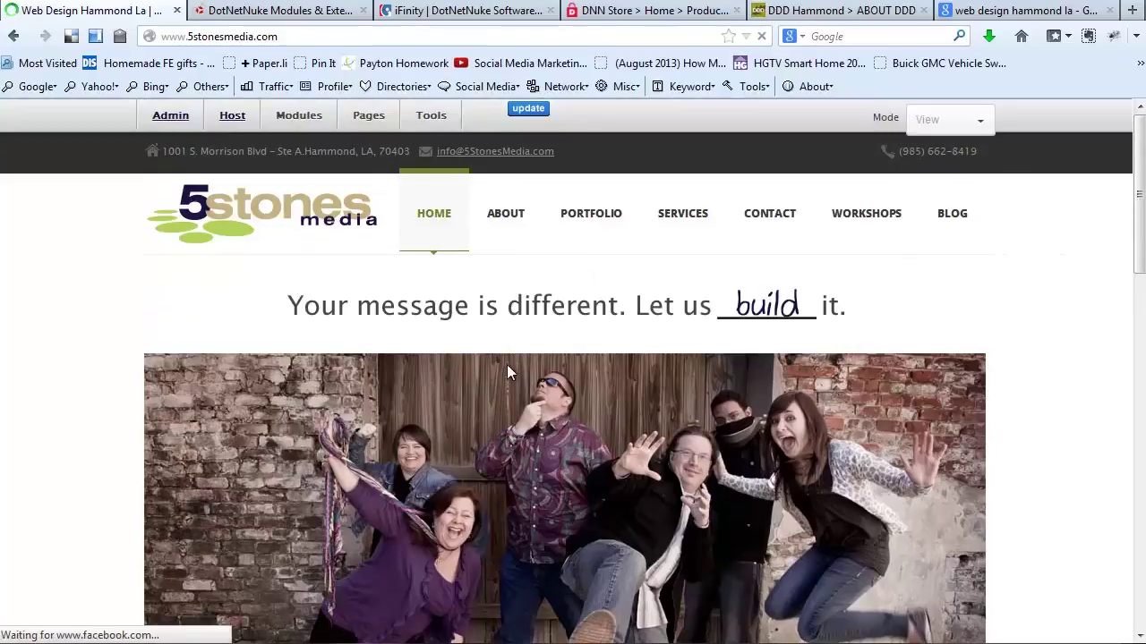
- Highlight the heading "Make a Big Splash with 5 Stones Media" on the Home page, and clear the selection
scroll(493, 353, down, 5)
scroll(493, 353, down, 3)
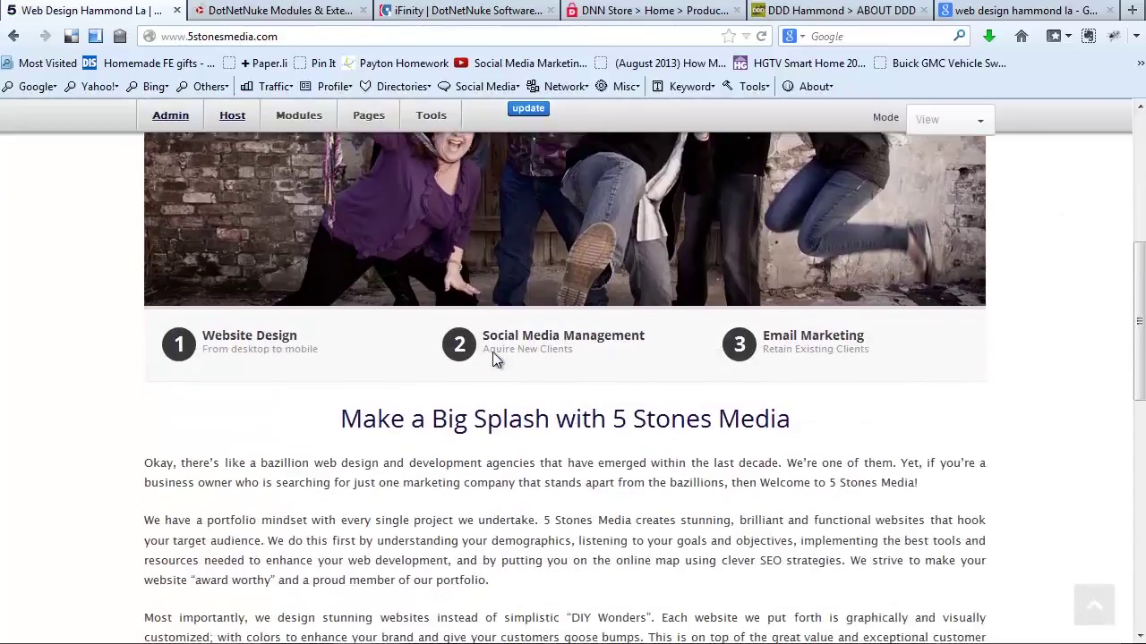
scroll(489, 394, down, 1)
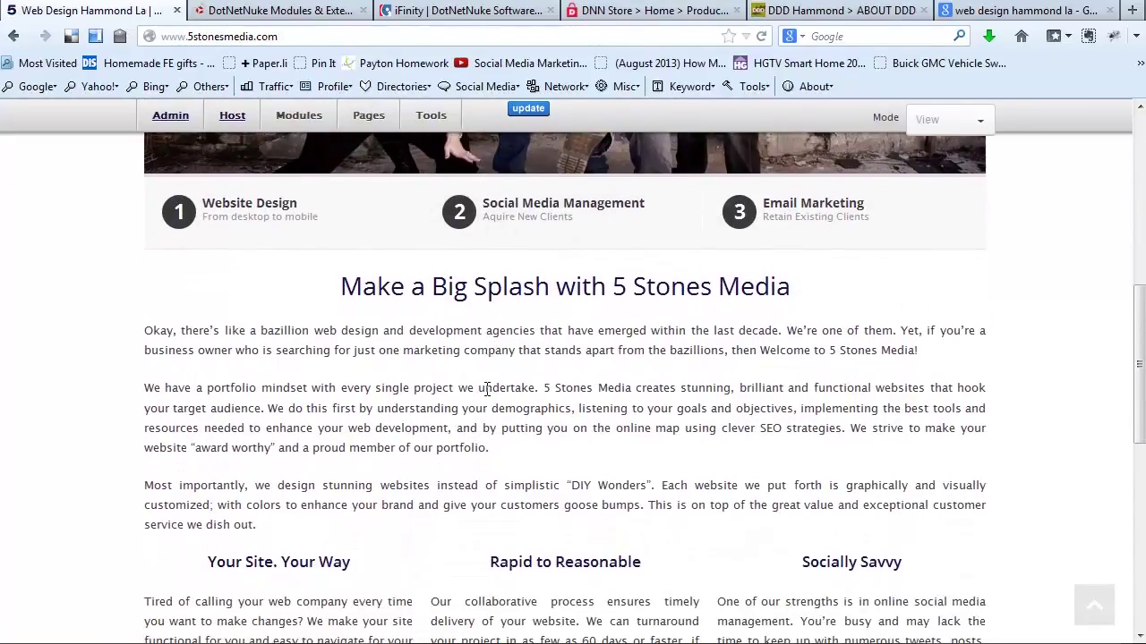
scroll(487, 385, down, 1)
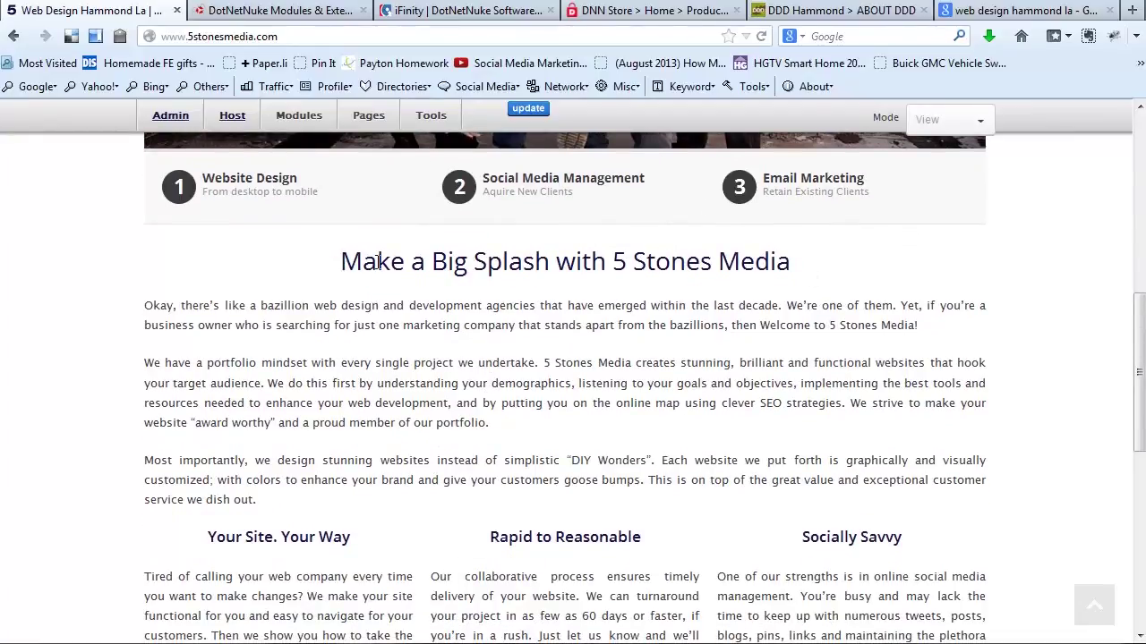
drag(353, 260, 816, 274)
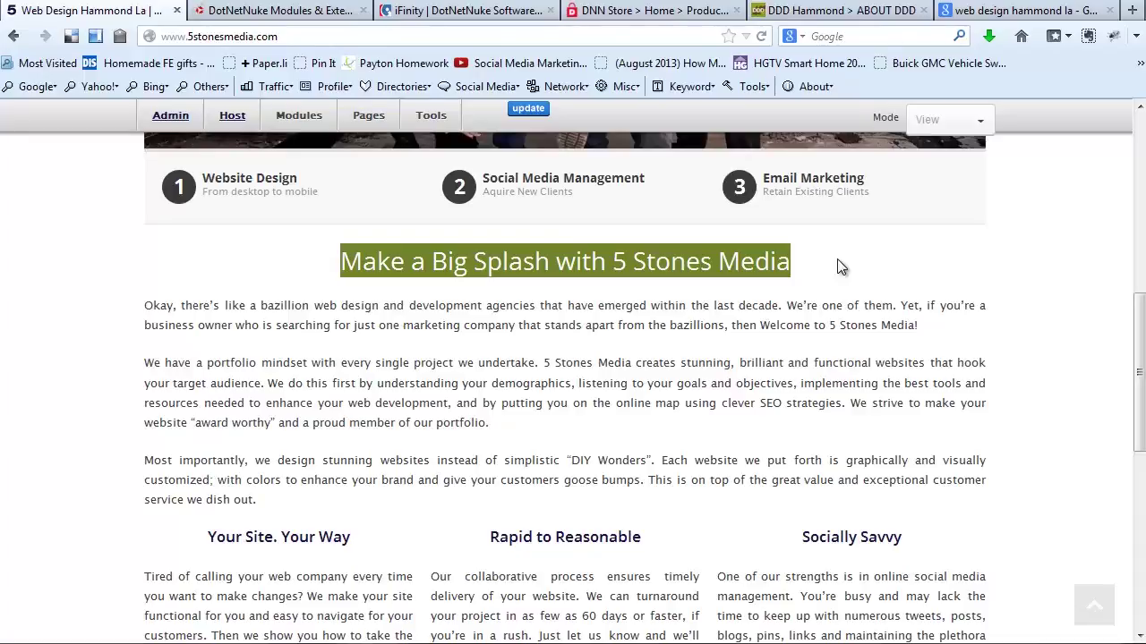
click(838, 261)
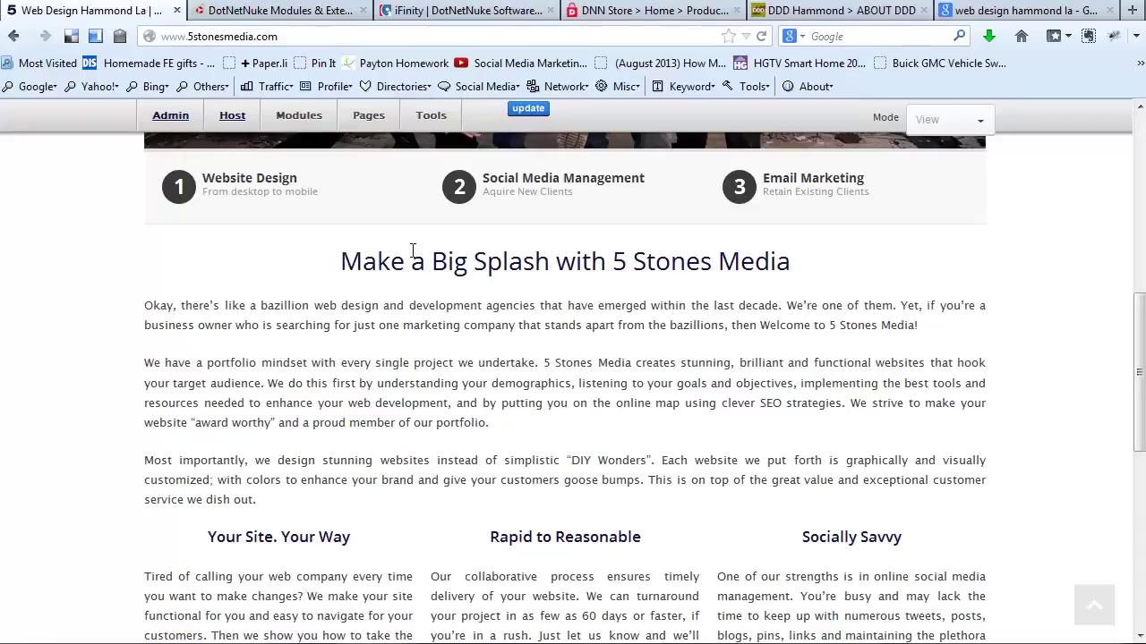
- Look over the Home page's tagline, banner photo and the three numbered service headings beneath it
scroll(457, 322, up, 3)
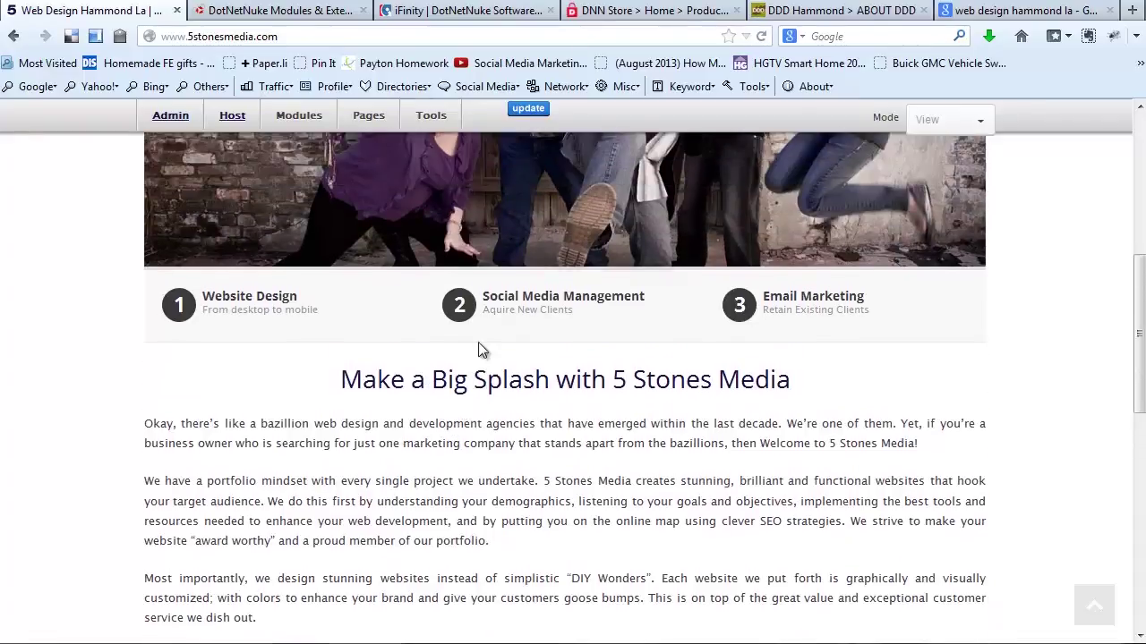
scroll(486, 365, up, 3)
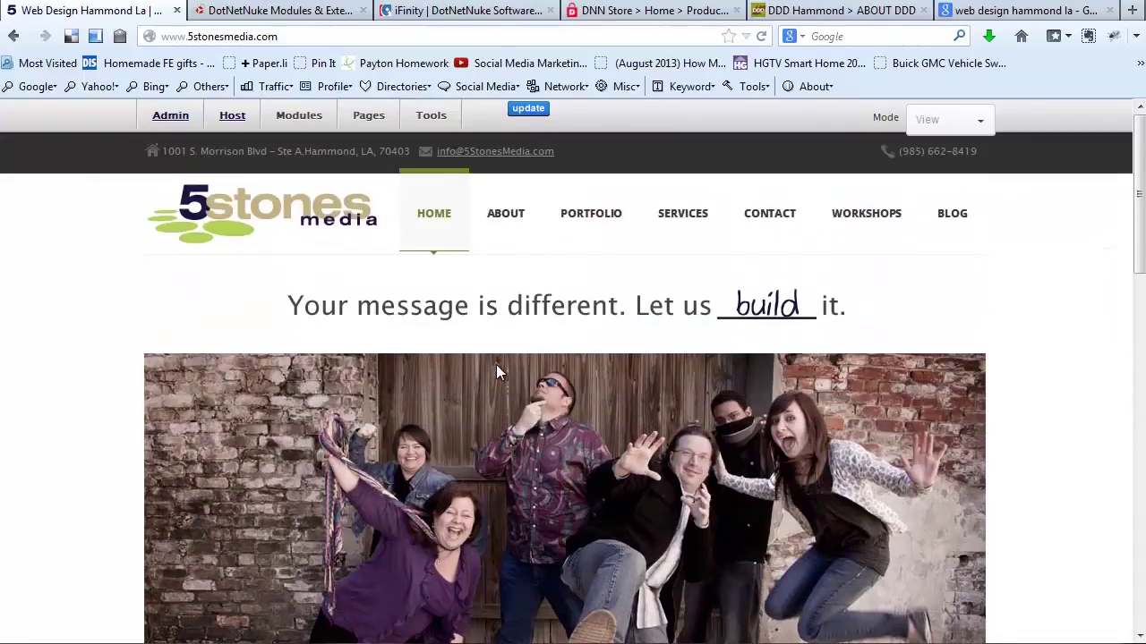
scroll(499, 376, down, 1)
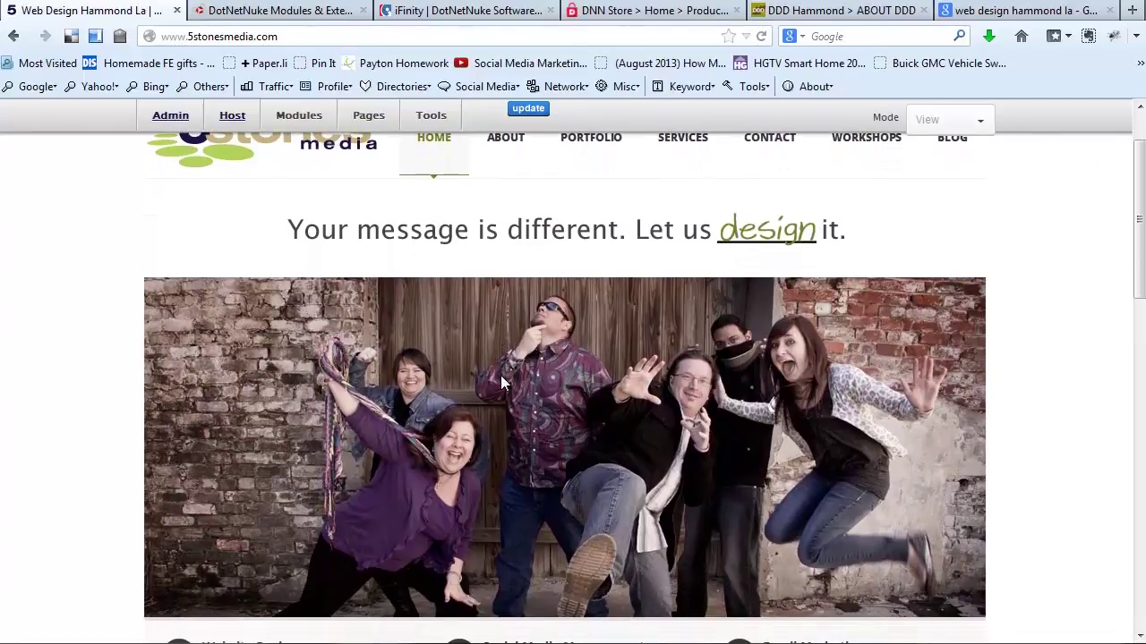
scroll(500, 380, down, 1)
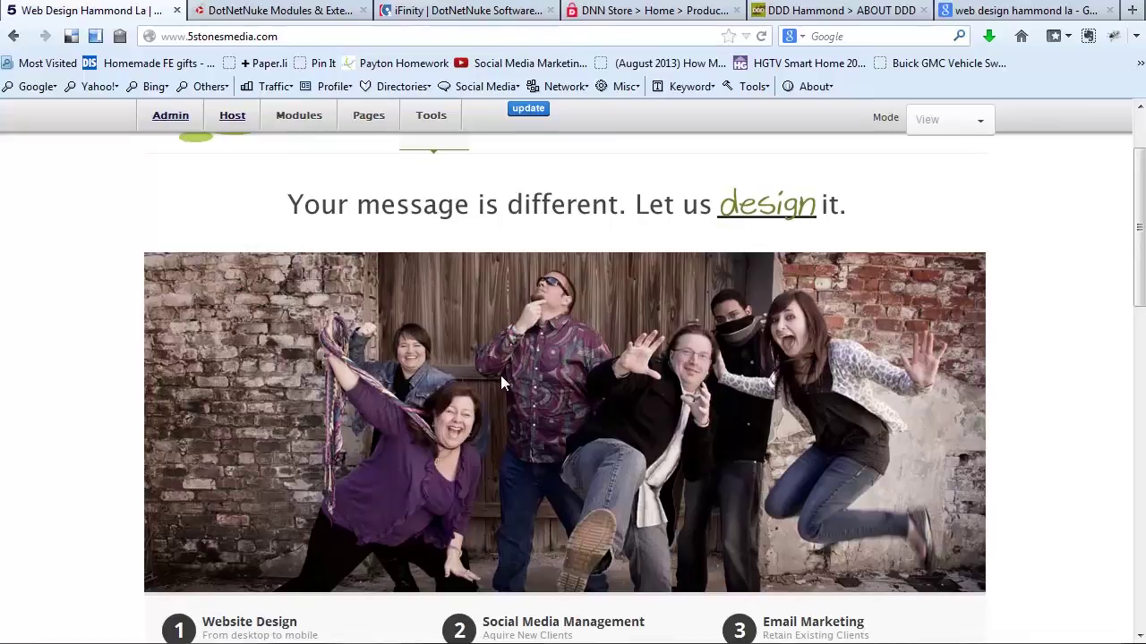
scroll(501, 377, down, 1)
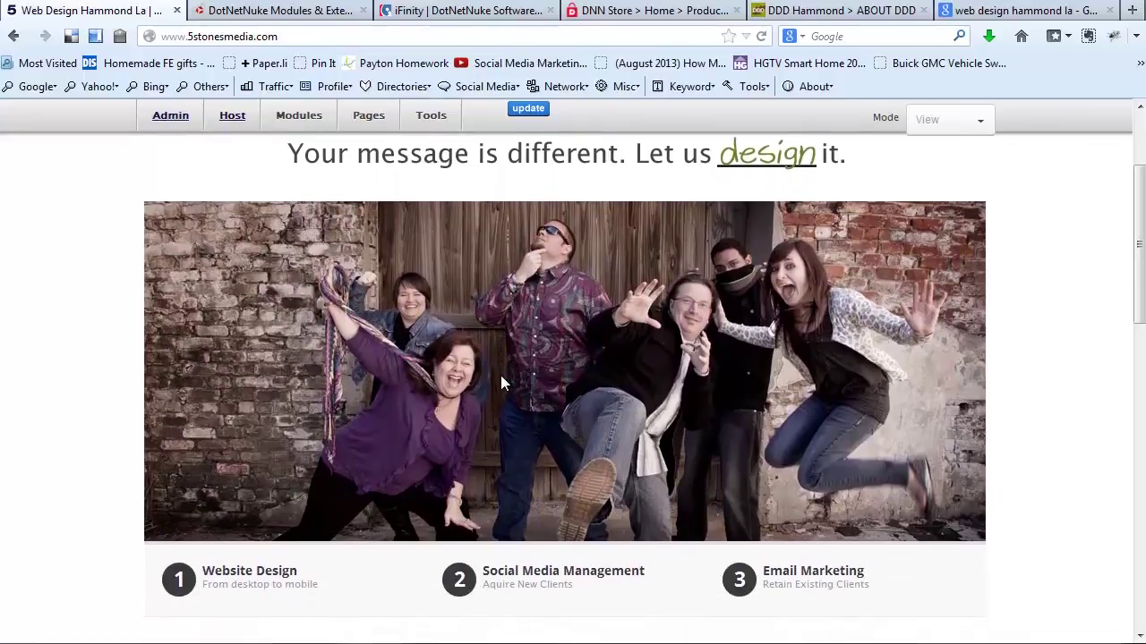